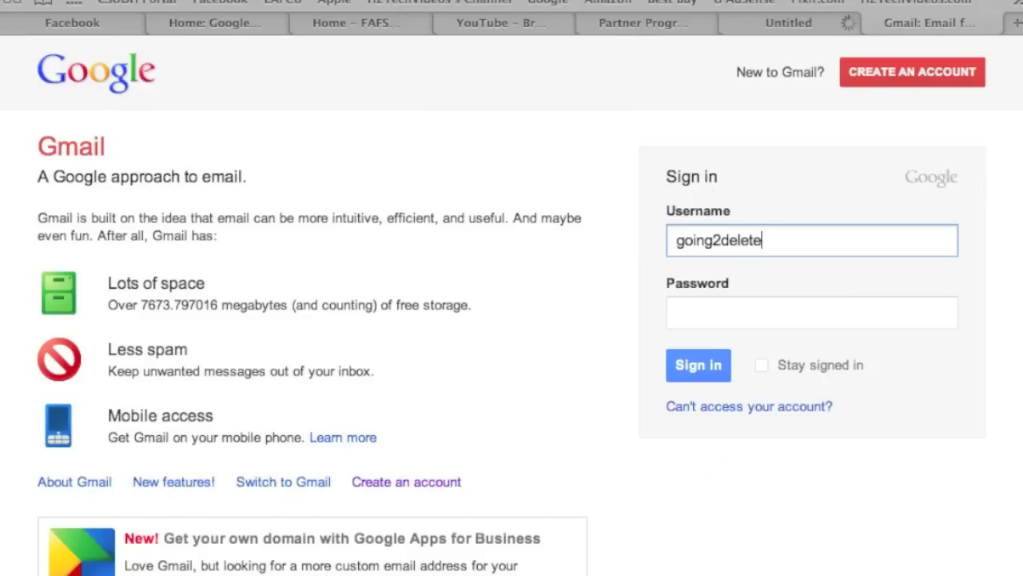
Step: Sign in to Gmail with the account's e-mail address and password
type("@gmail.c")
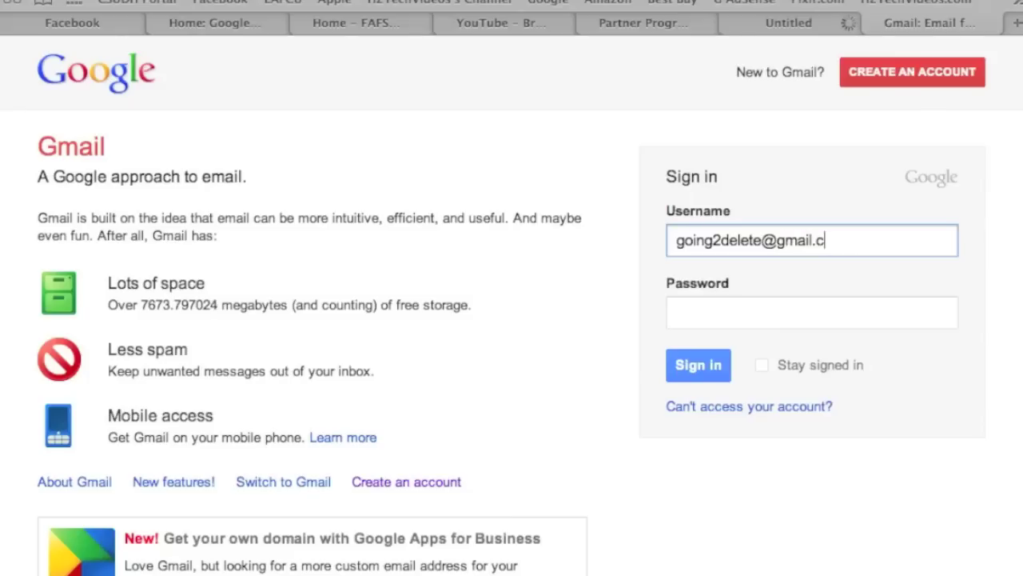
type("omm")
key("BackSpace")
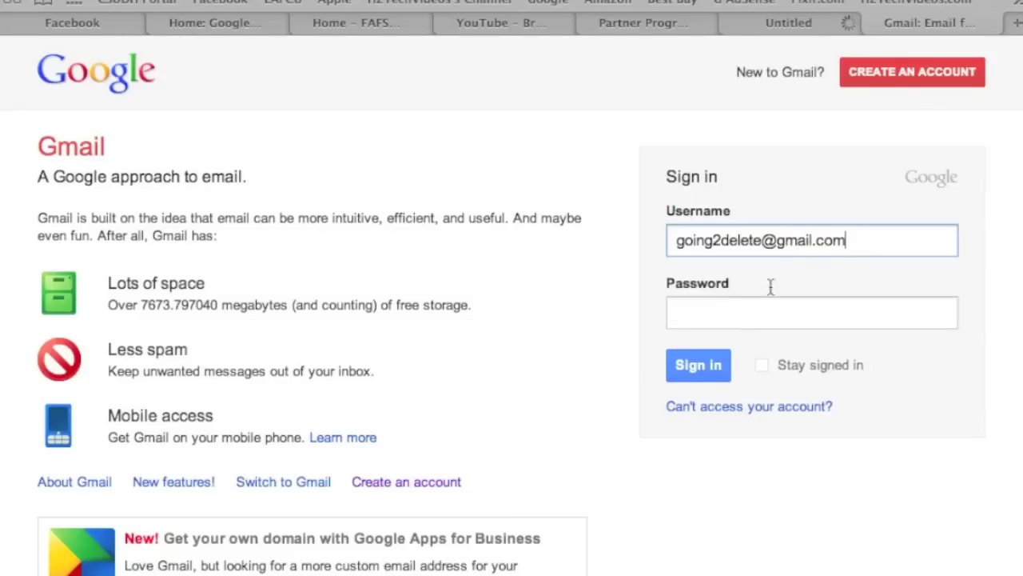
left_click(734, 310)
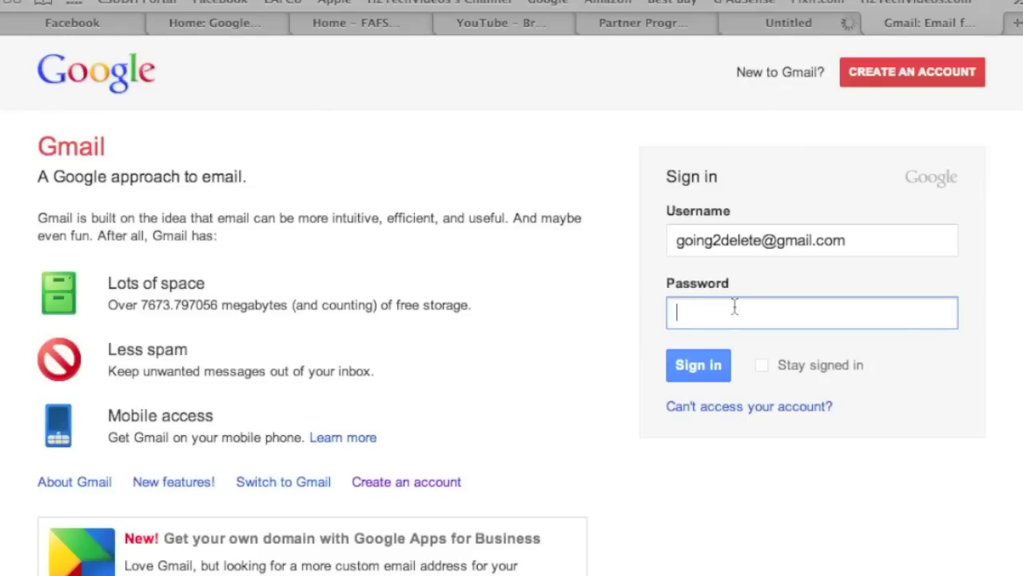
left_click(722, 368)
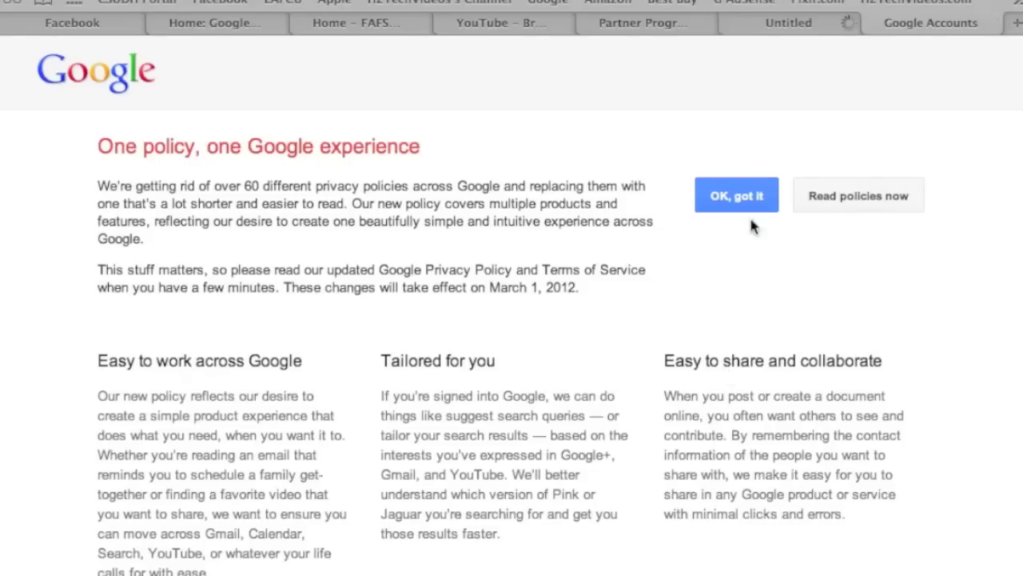
Step: Dismiss the privacy notice and open Account settings from the account menu
left_click(754, 197)
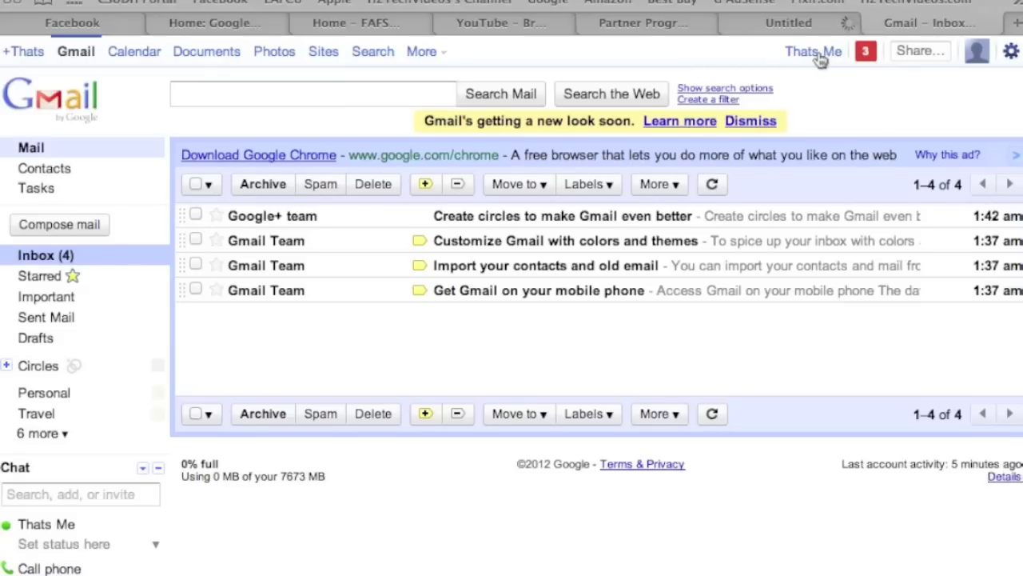
left_click(822, 57)
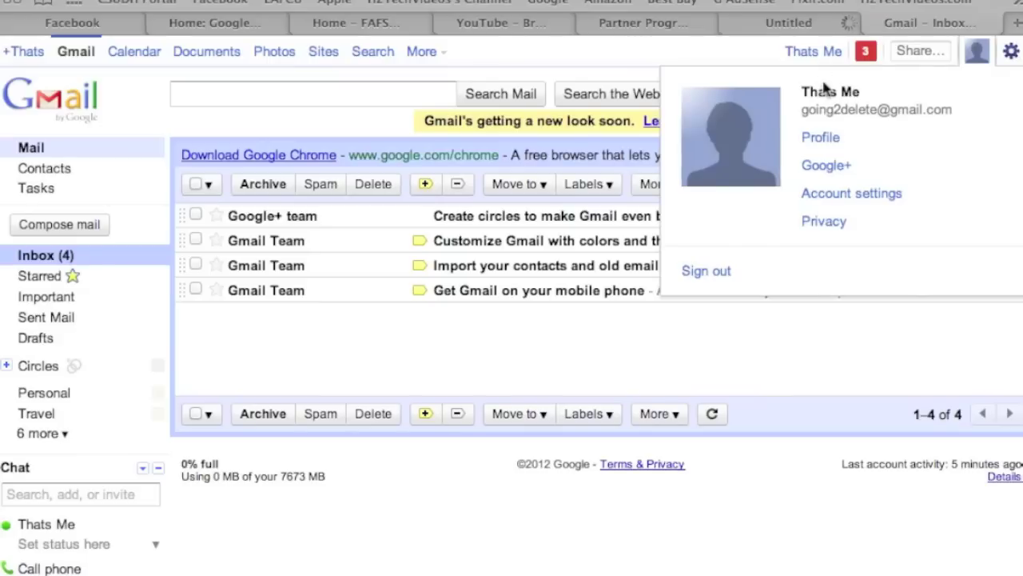
left_click(835, 195)
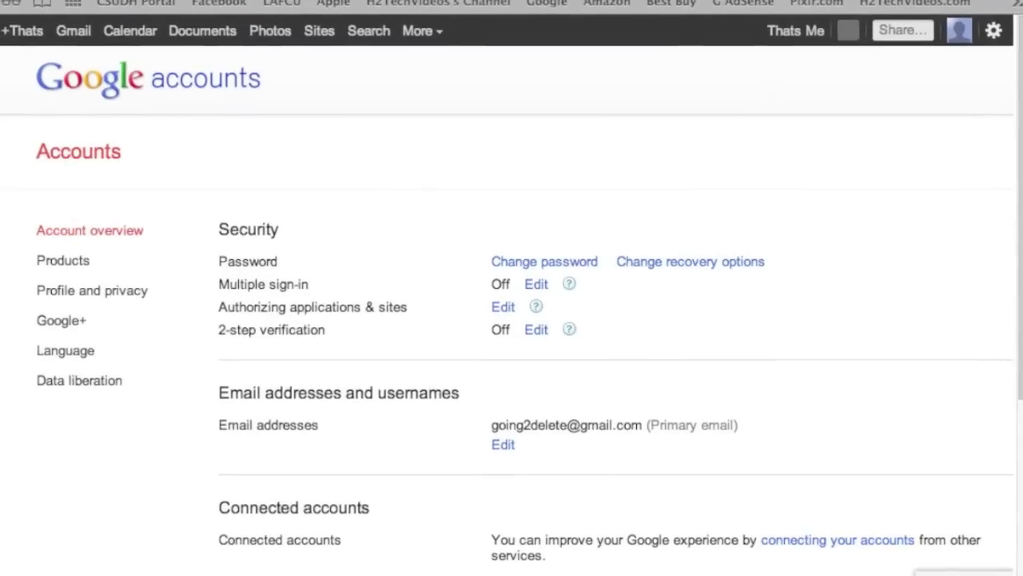
Step: Scroll to Services and open the page for deleting the entire account
scroll(417, 340, "down", 1)
scroll(418, 320, "down", 3)
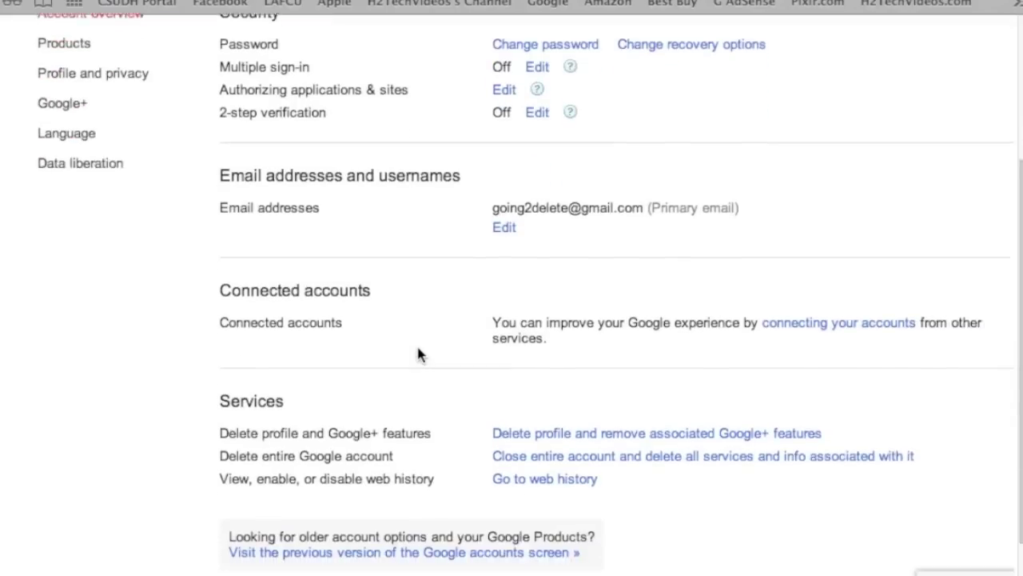
scroll(418, 349, "down", 1)
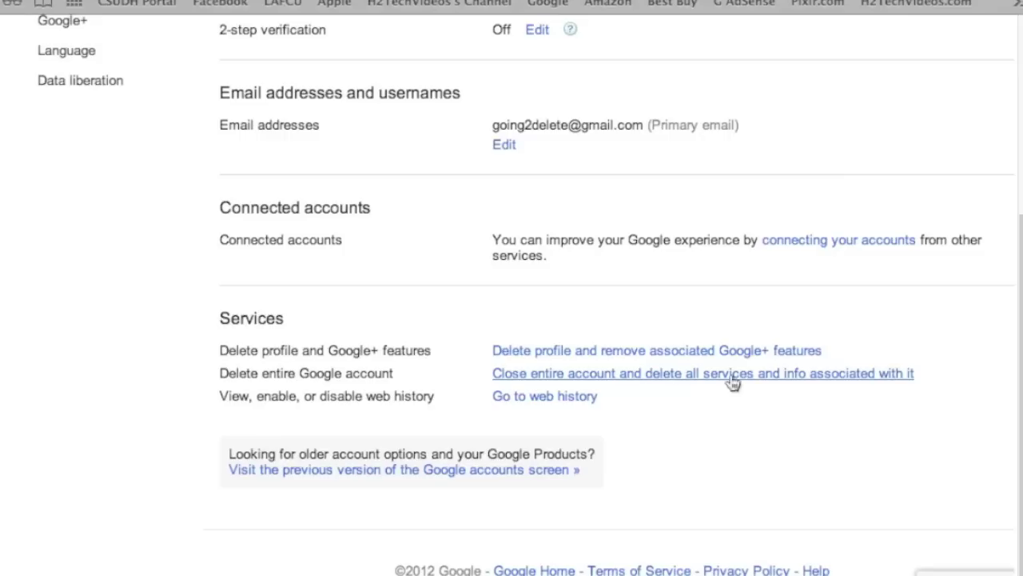
left_click(811, 373)
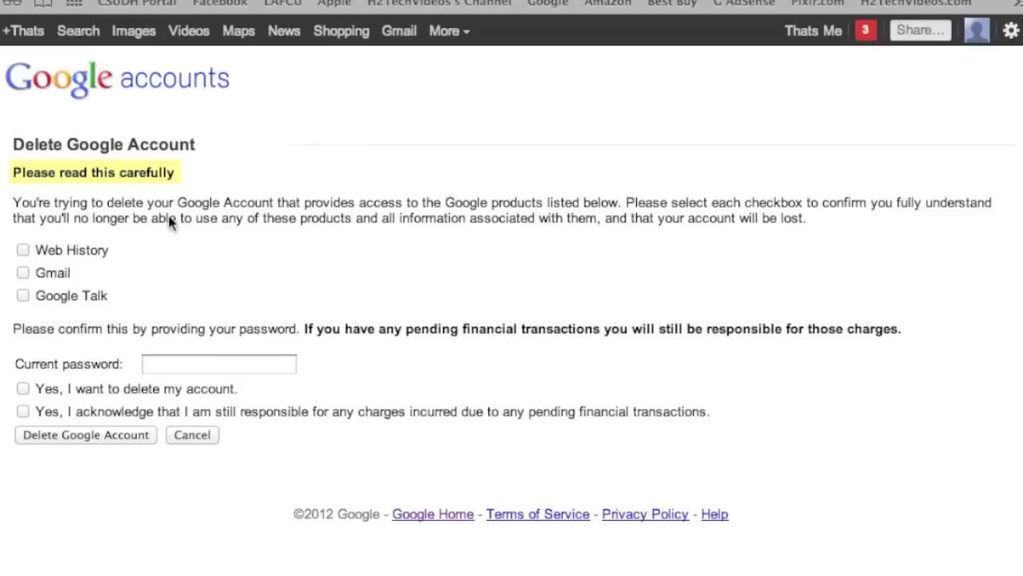
Step: Tick Web History, Gmail and Google Talk to give up those products
left_click(22, 251)
left_click(24, 274)
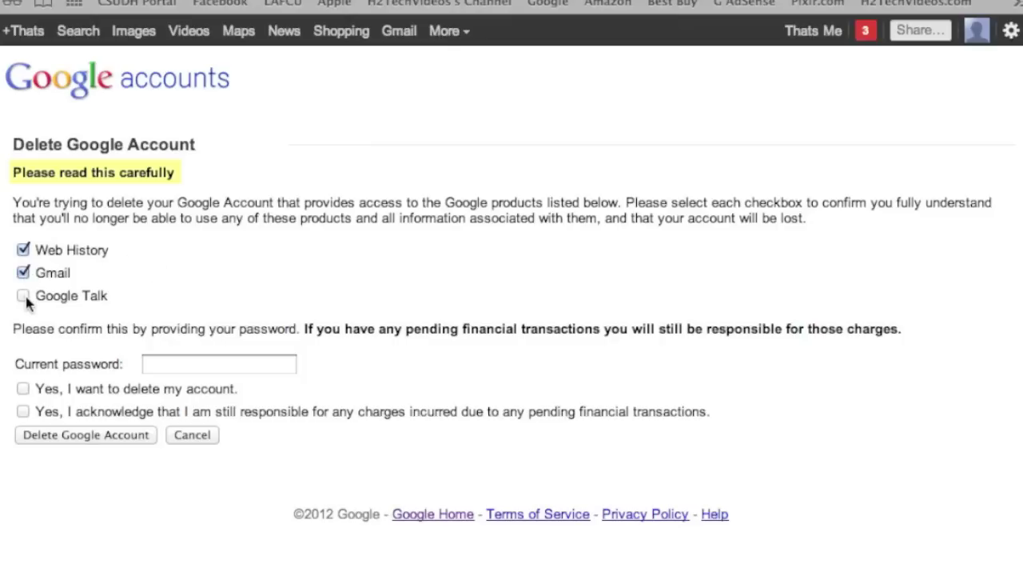
left_click(24, 296)
Step: Enter the current password and tick both deletion acknowledgement checkboxes
left_click(196, 366)
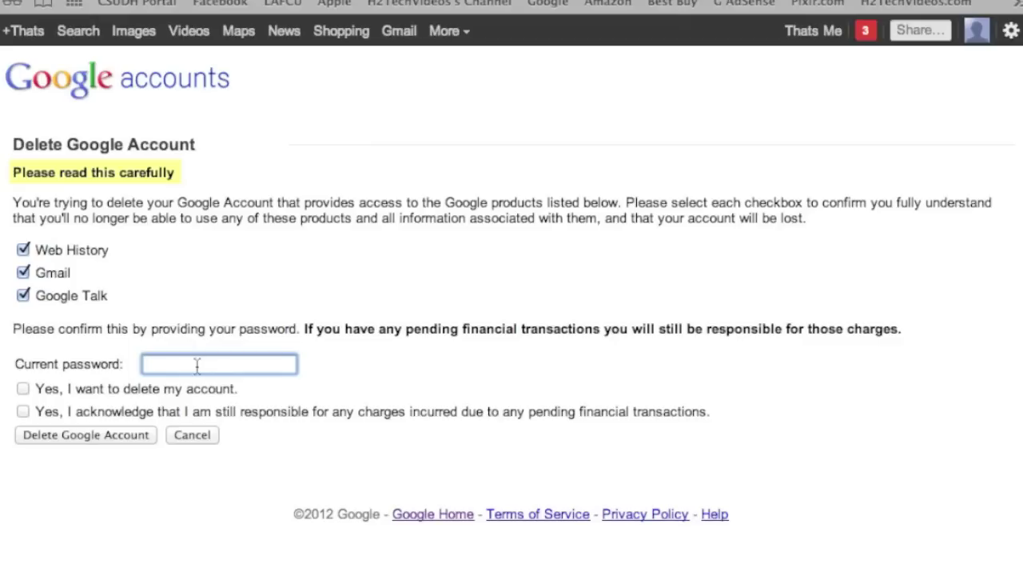
type("•••")
type("••")
type("••••")
left_click(23, 389)
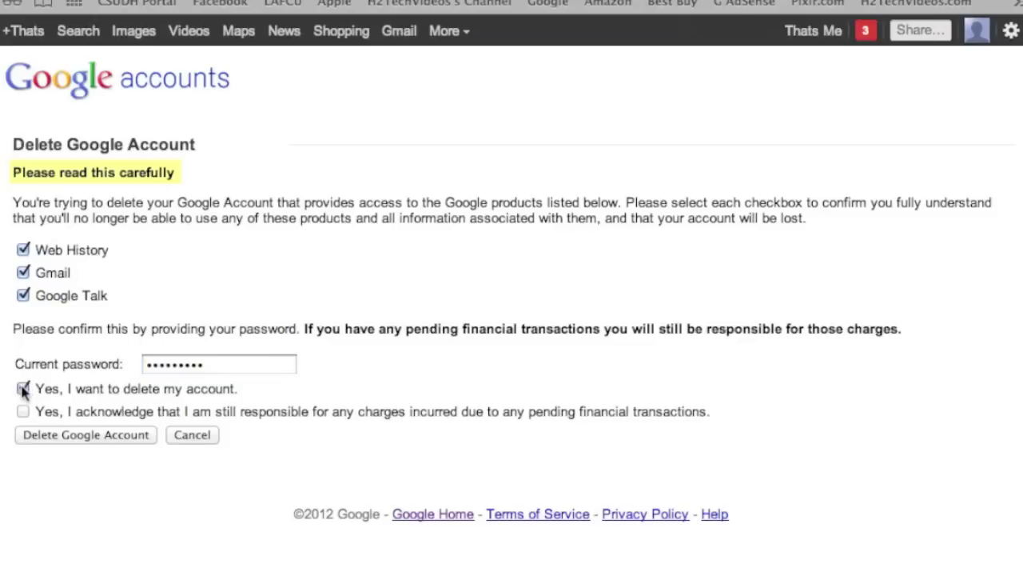
left_click(24, 412)
Step: Permanently delete the Google account, then sign out via the account menu
left_click(77, 442)
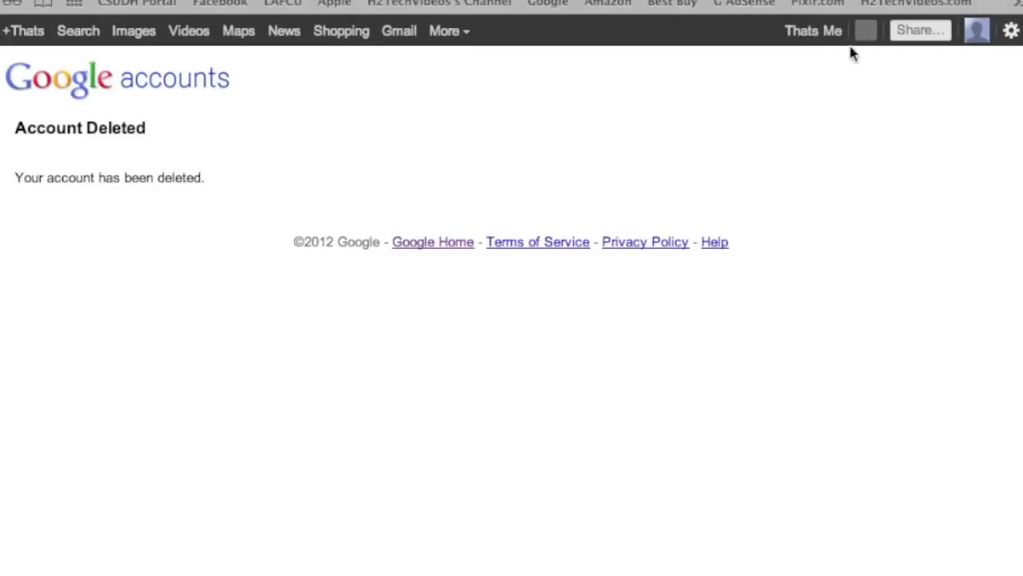
left_click(804, 36)
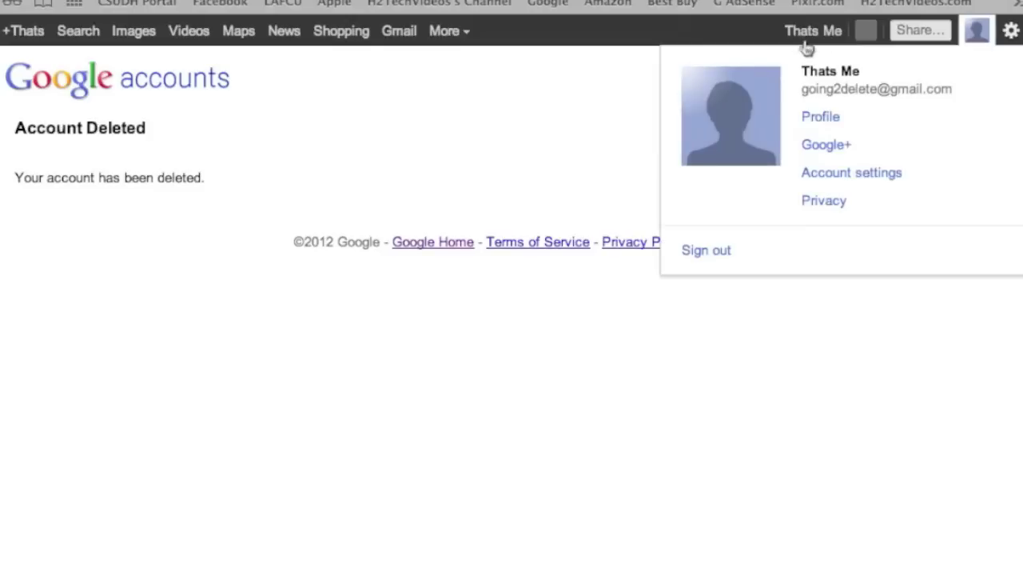
left_click(688, 251)
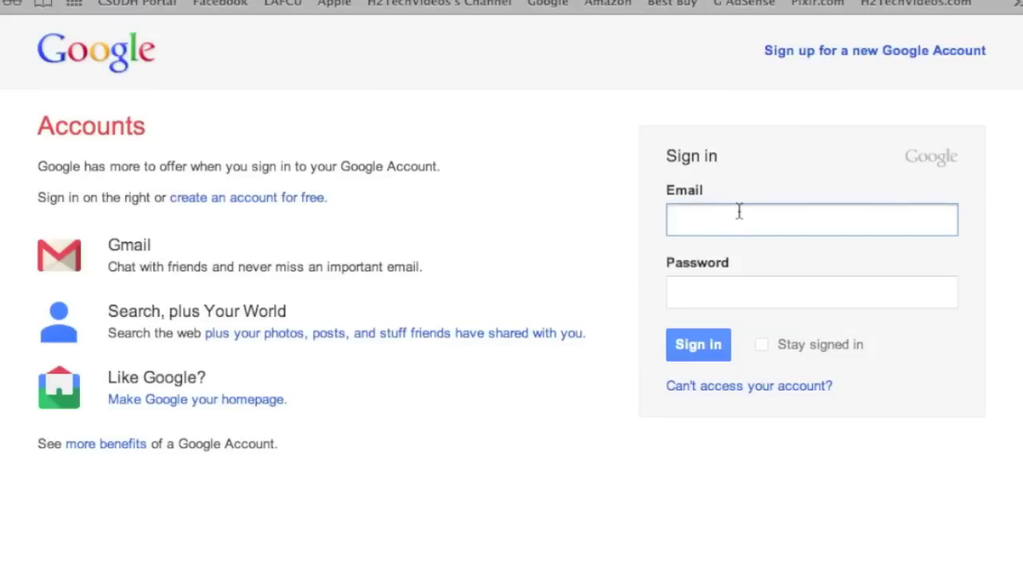
Step: Try signing in with the deleted account's username and password, then start password recovery
key("Tab")
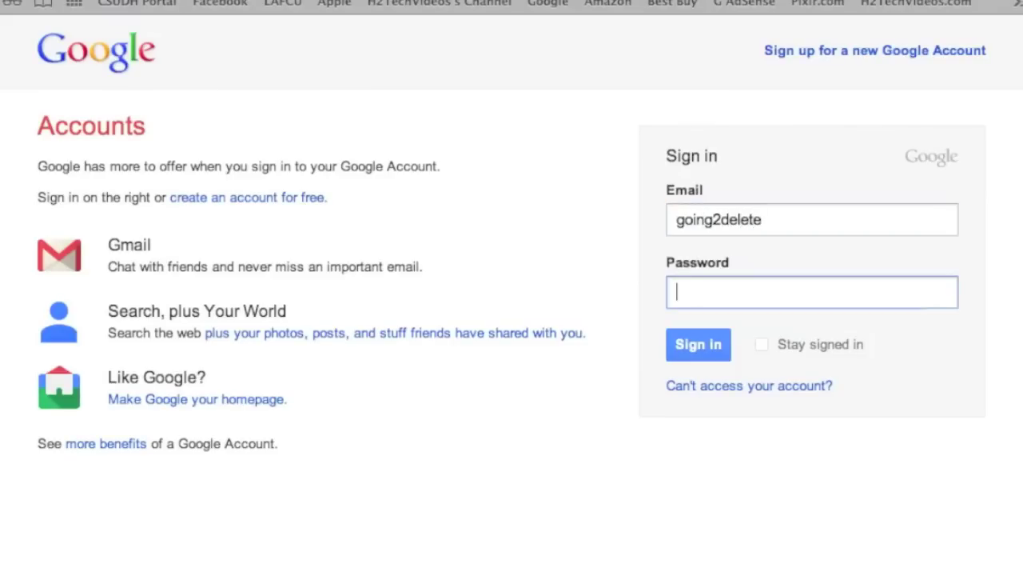
type("***")
type("**")
type("****")
left_click(698, 344)
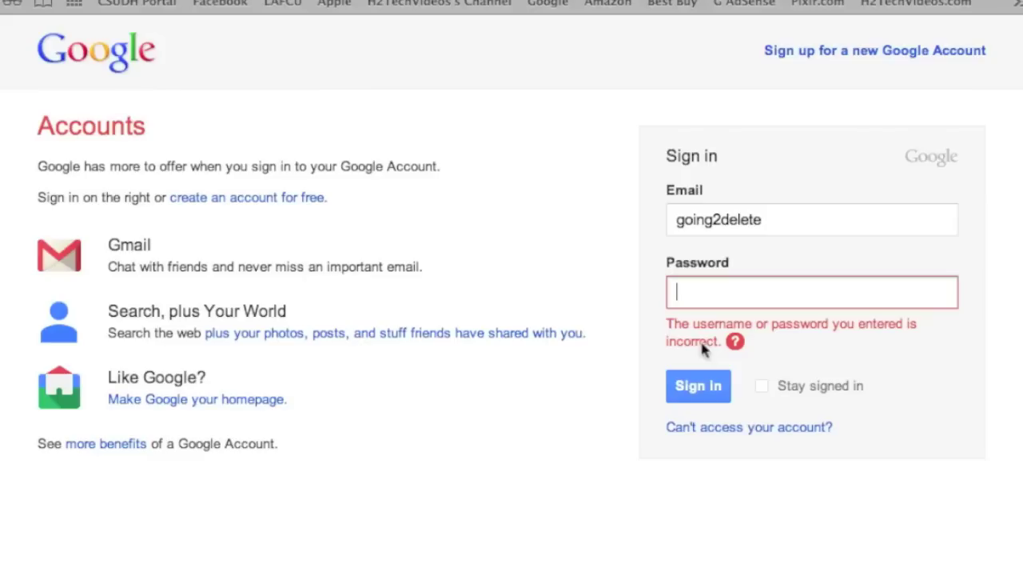
left_click(761, 430)
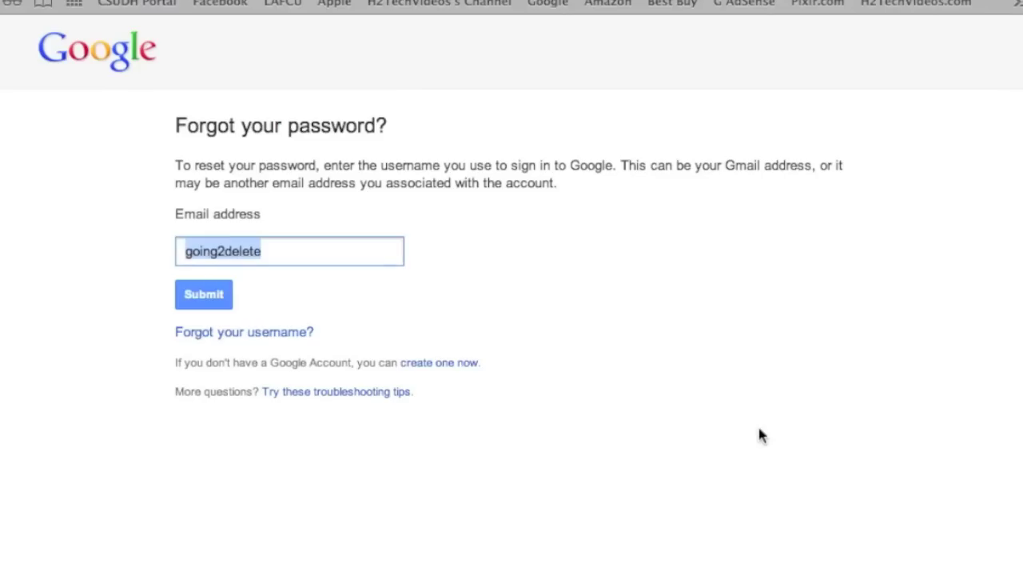
Step: Submit the username for recovery and answer the captcha to see the deletion notice
left_click(214, 302)
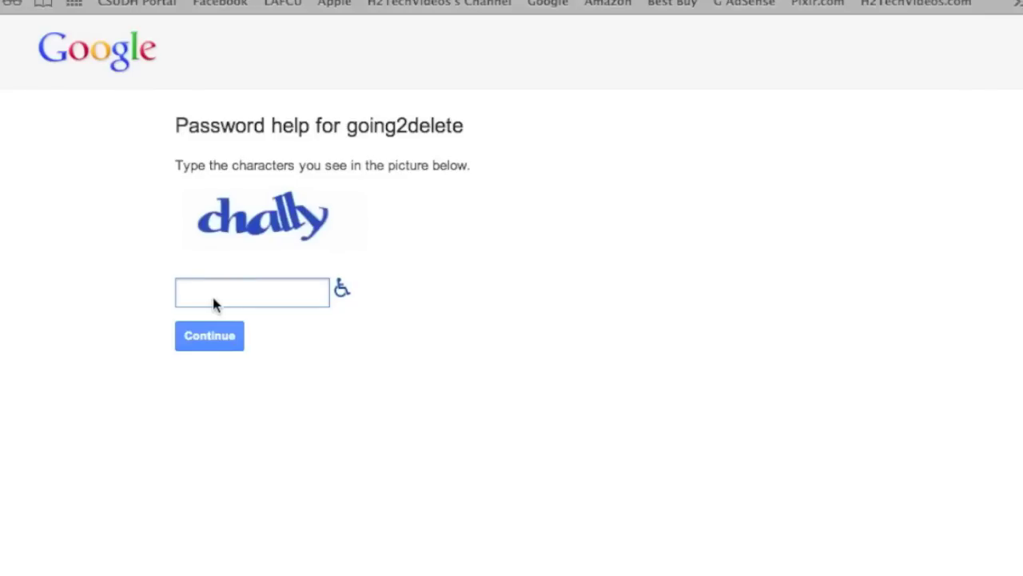
left_click(221, 335)
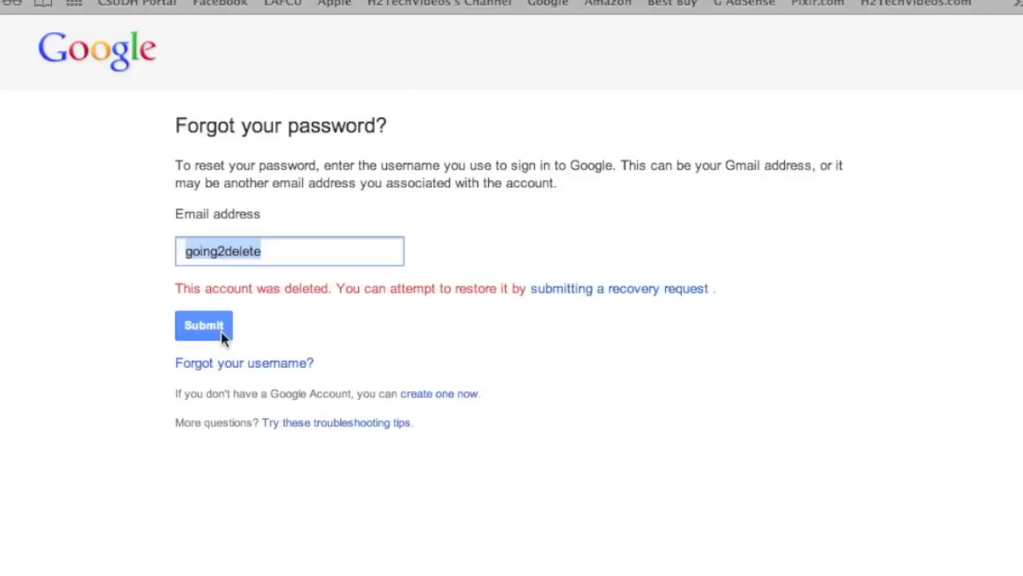